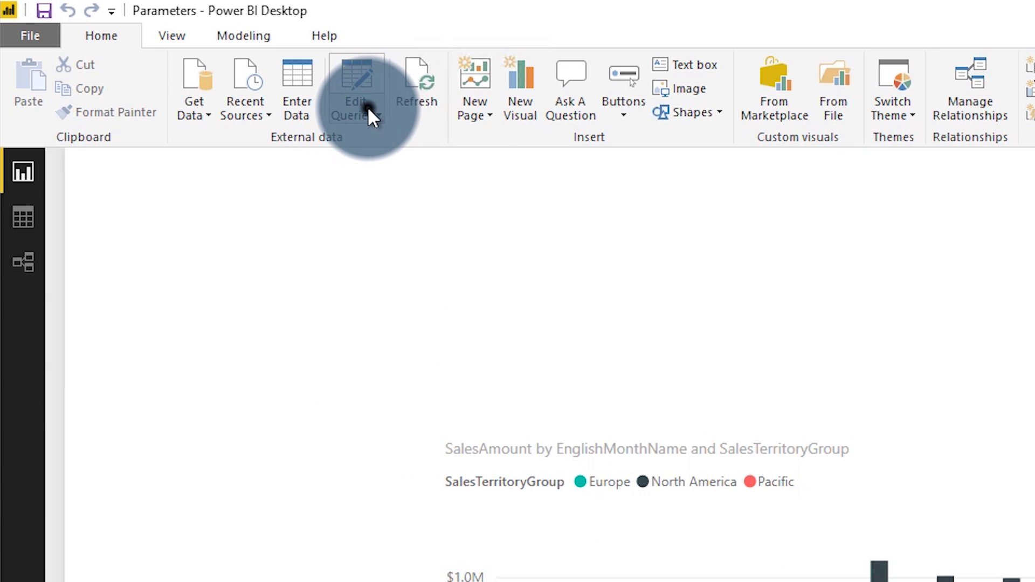
Open Manage Parameters in the Power Query Editor and review the Server and Database parameters.
click(185, 55)
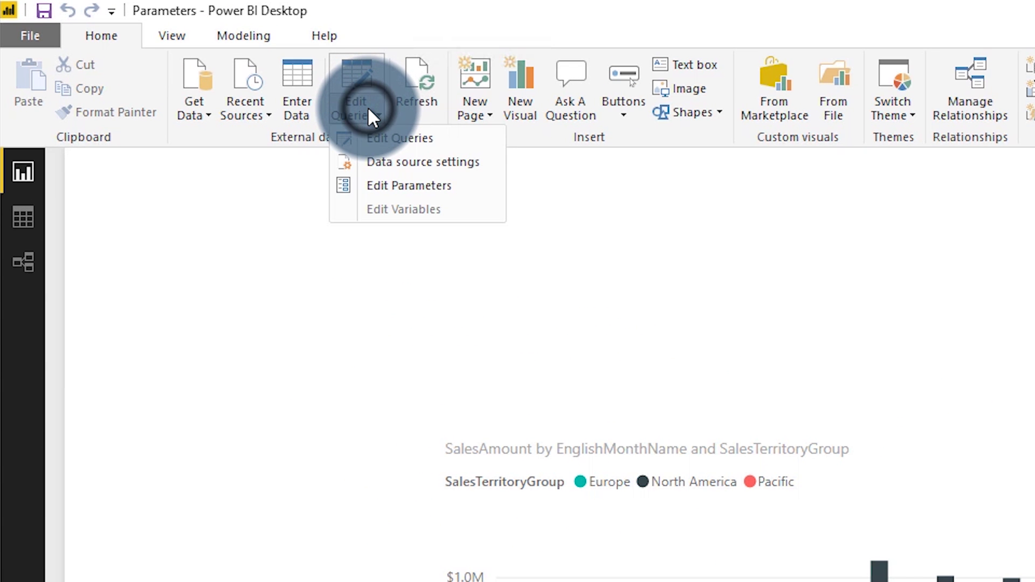
click(389, 135)
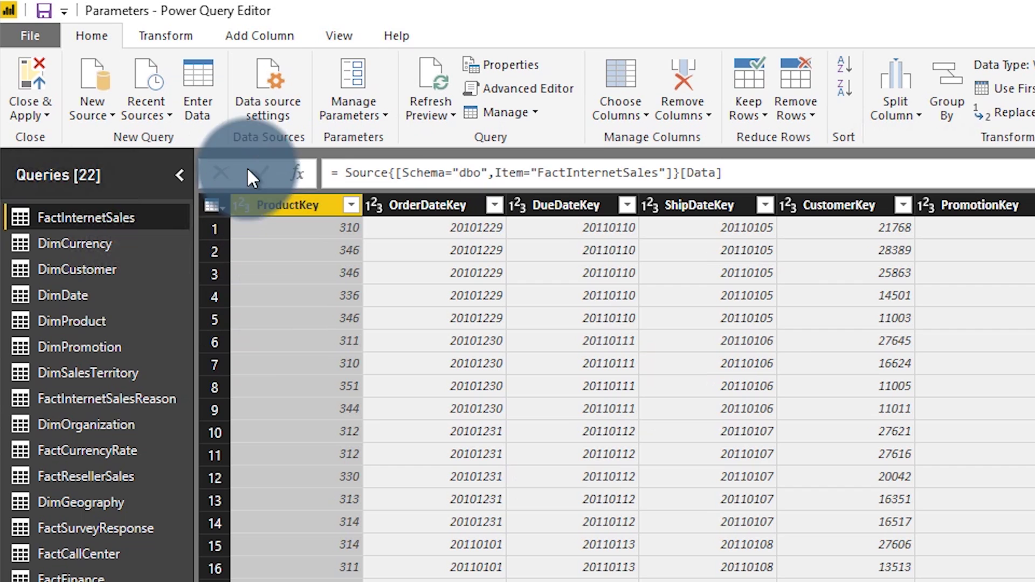
click(377, 107)
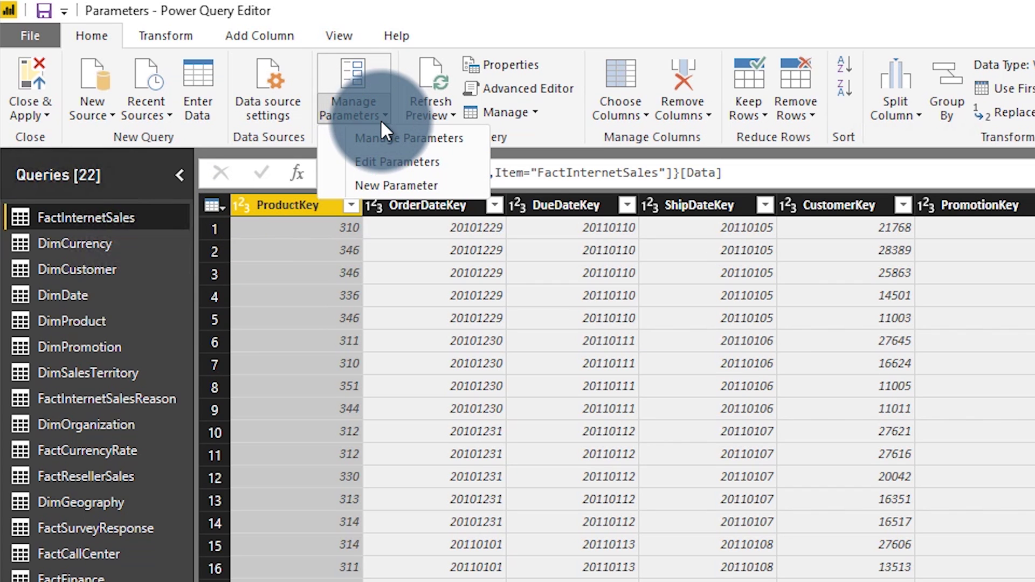
click(385, 136)
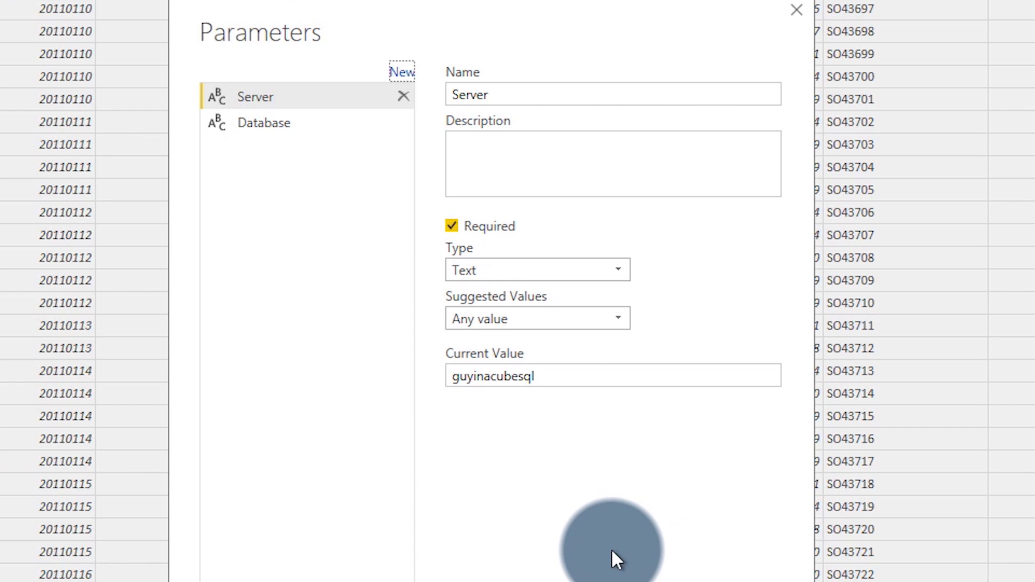
click(265, 121)
click(261, 96)
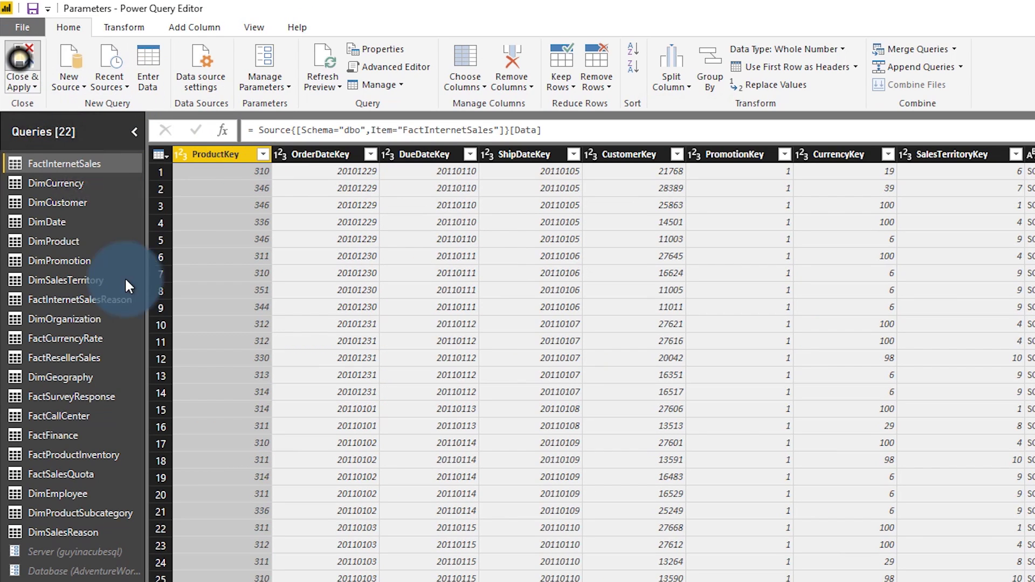
Apply the query changes, then open the Parameters dataset's settings in Power BI service and expand its parameters.
click(20, 65)
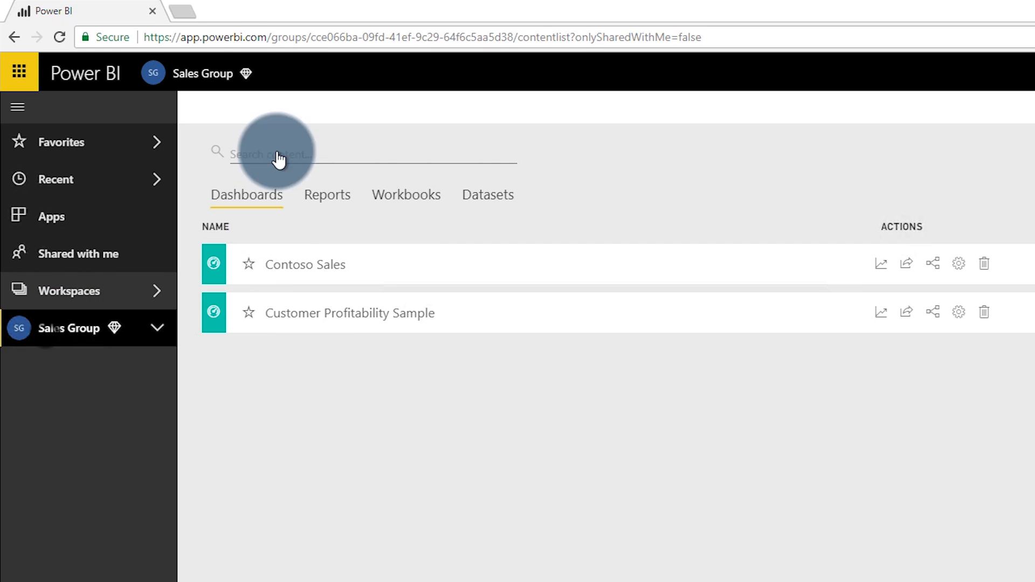
click(60, 35)
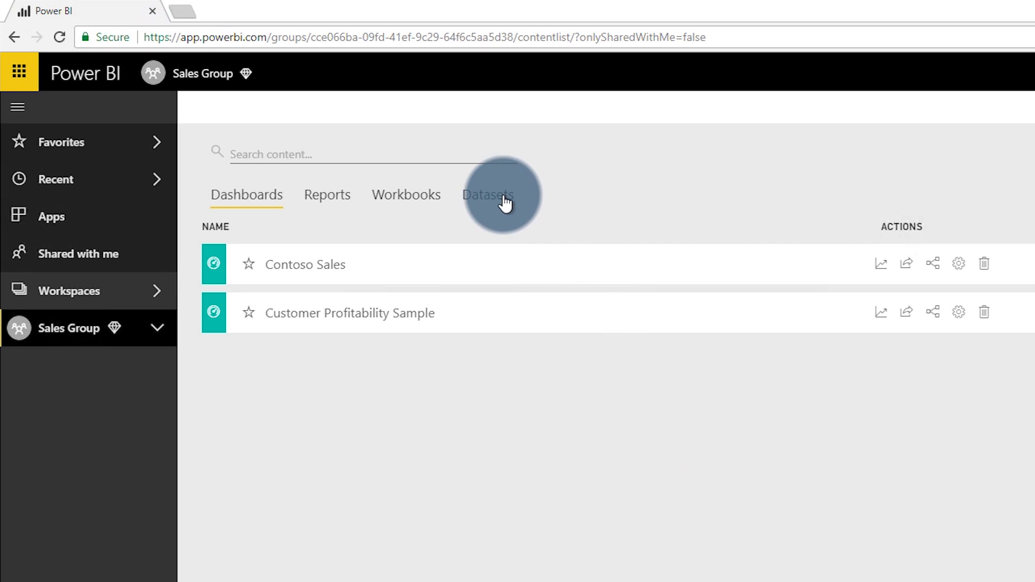
click(491, 208)
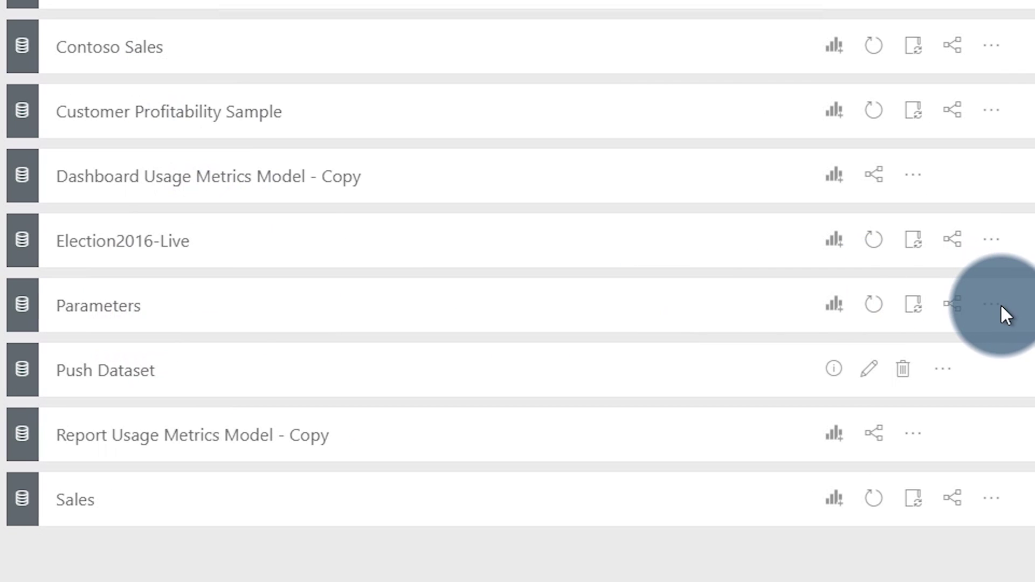
click(1001, 307)
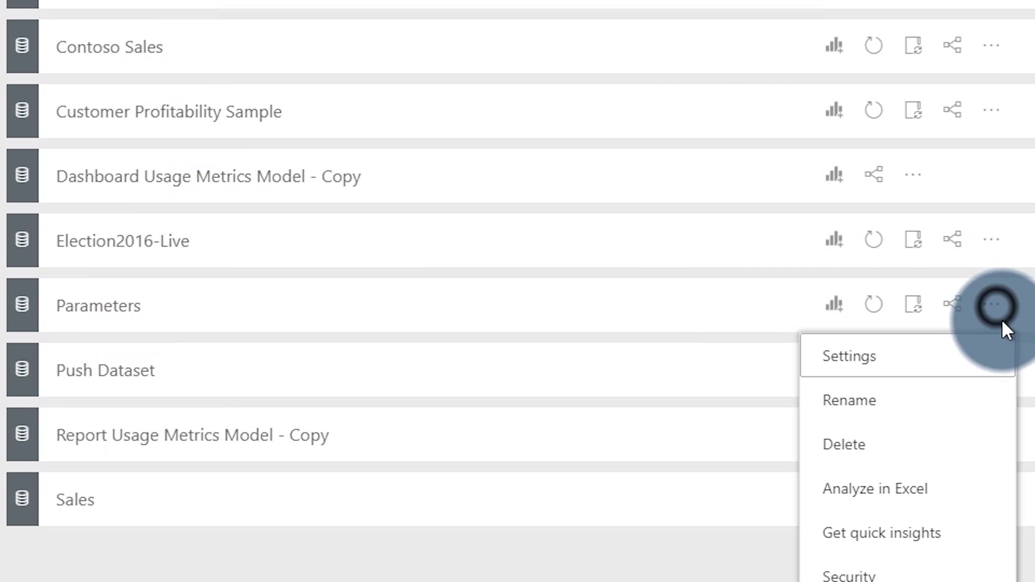
click(954, 377)
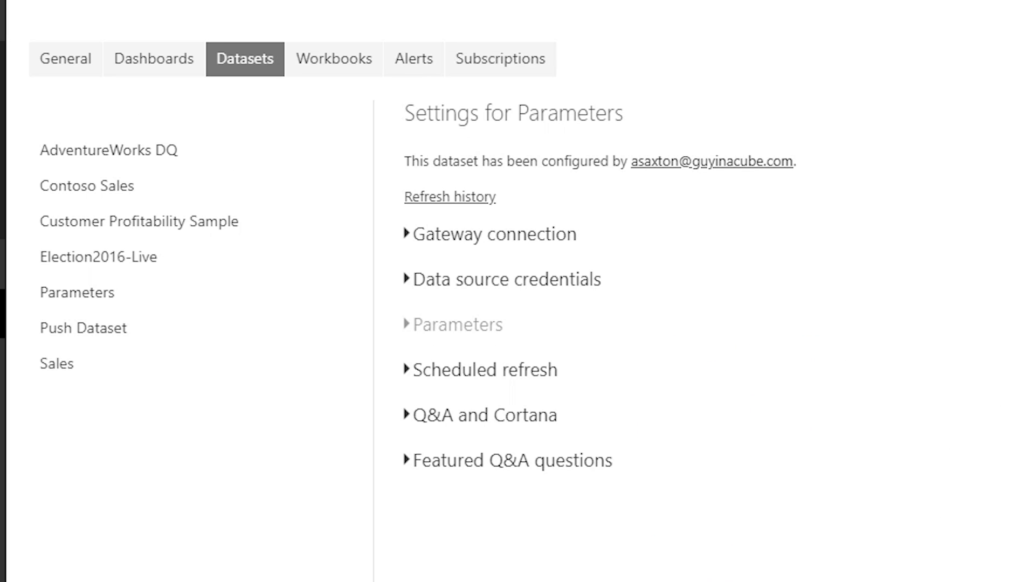
click(413, 332)
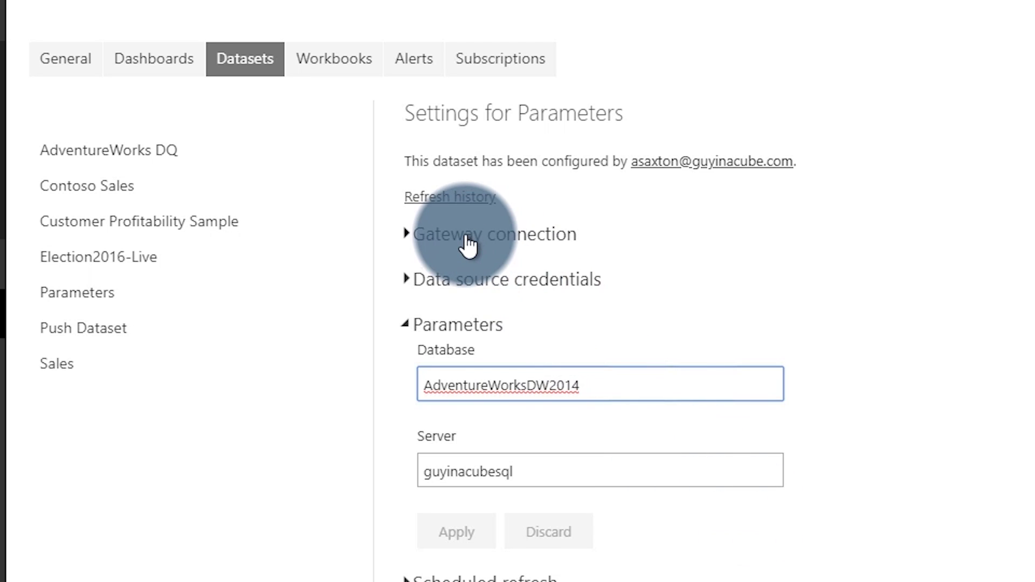
Set the Database parameter to NewAdventureWorksDW2014, apply it, and return to the Sales Group workspace.
click(468, 244)
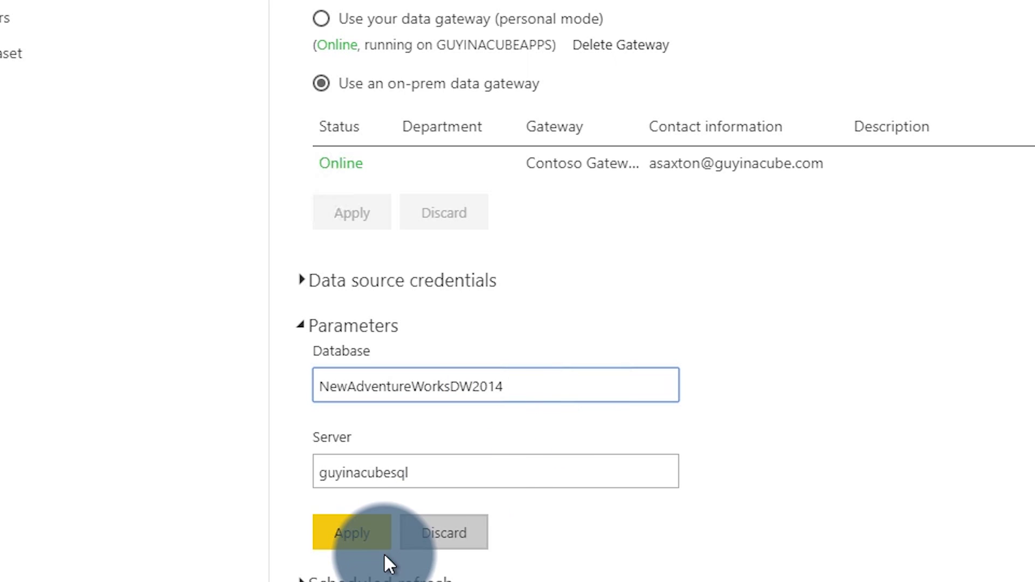
click(369, 542)
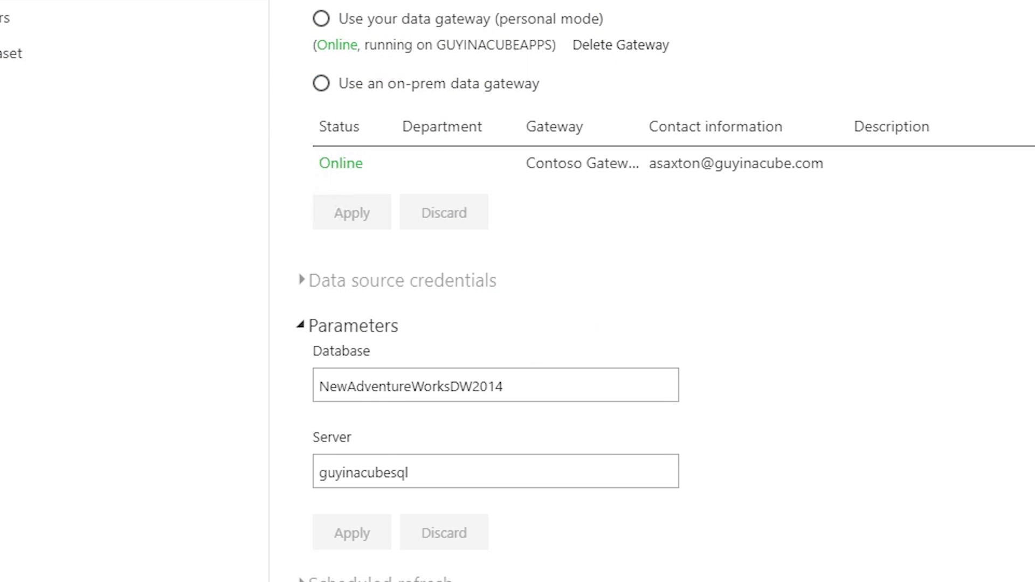
click(79, 339)
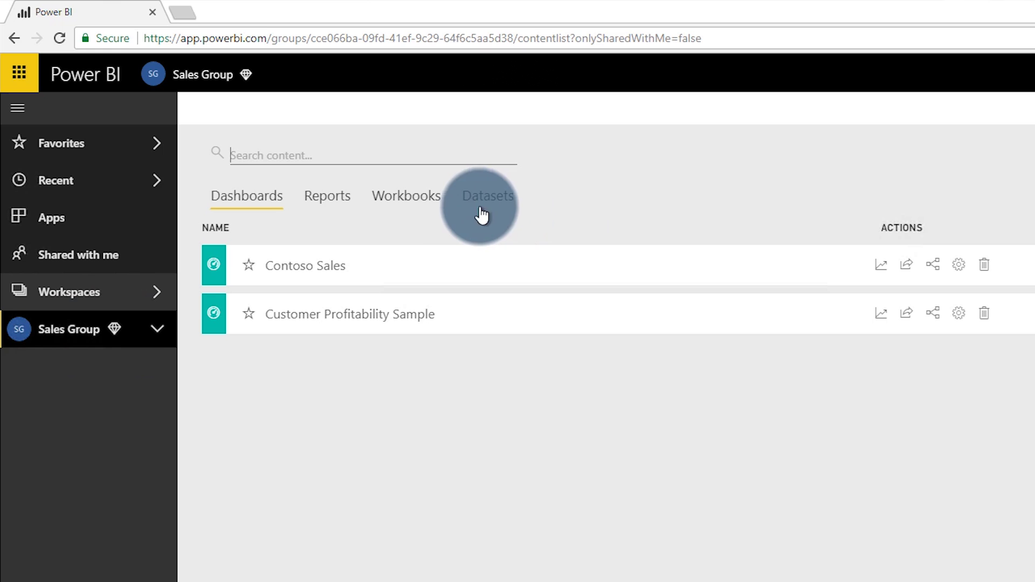
Reload the workspace, reopen the Parameters dataset's settings, and select the Database and Server value fields.
click(60, 38)
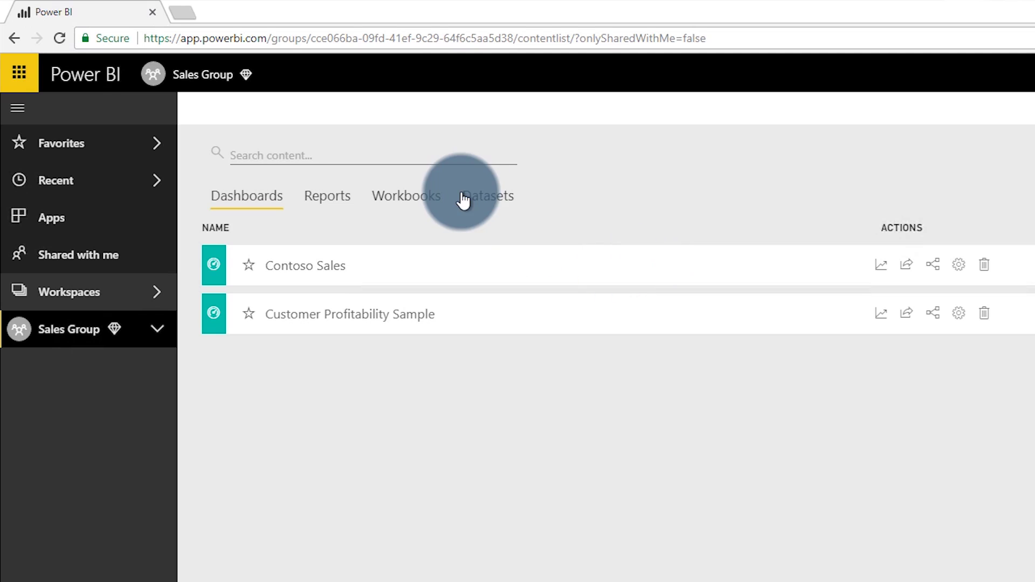
click(470, 194)
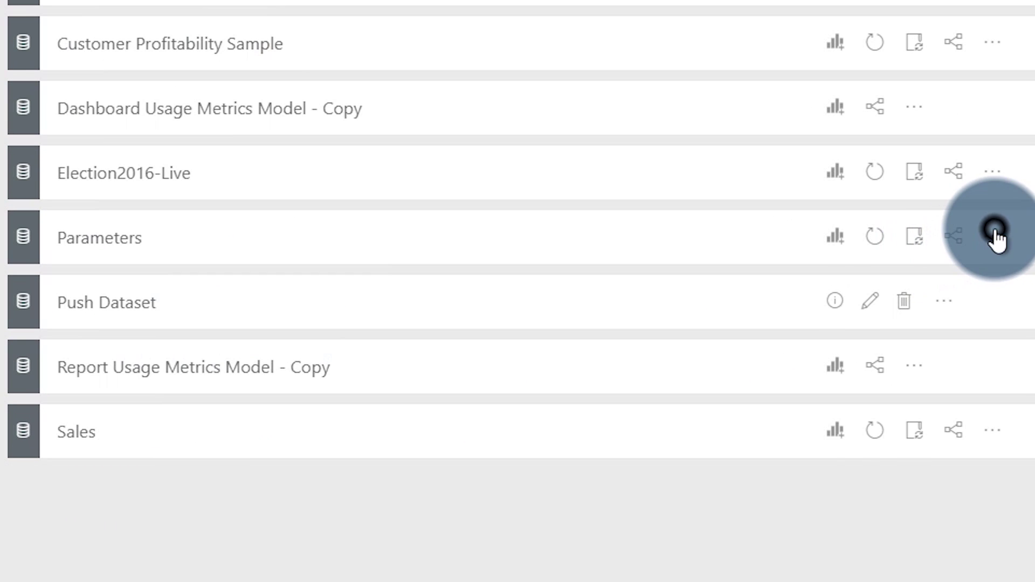
click(994, 235)
click(960, 283)
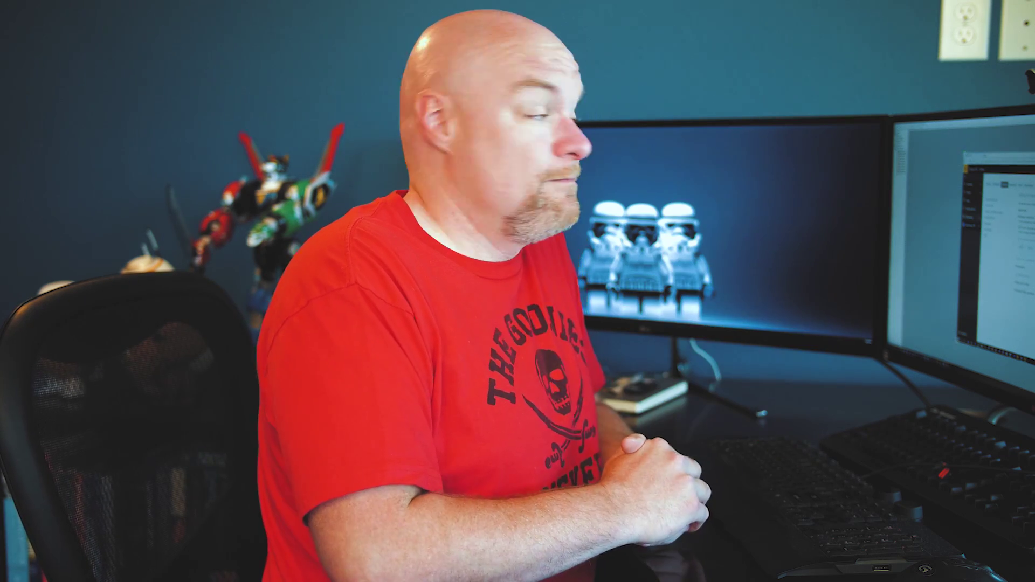
click(102, 426)
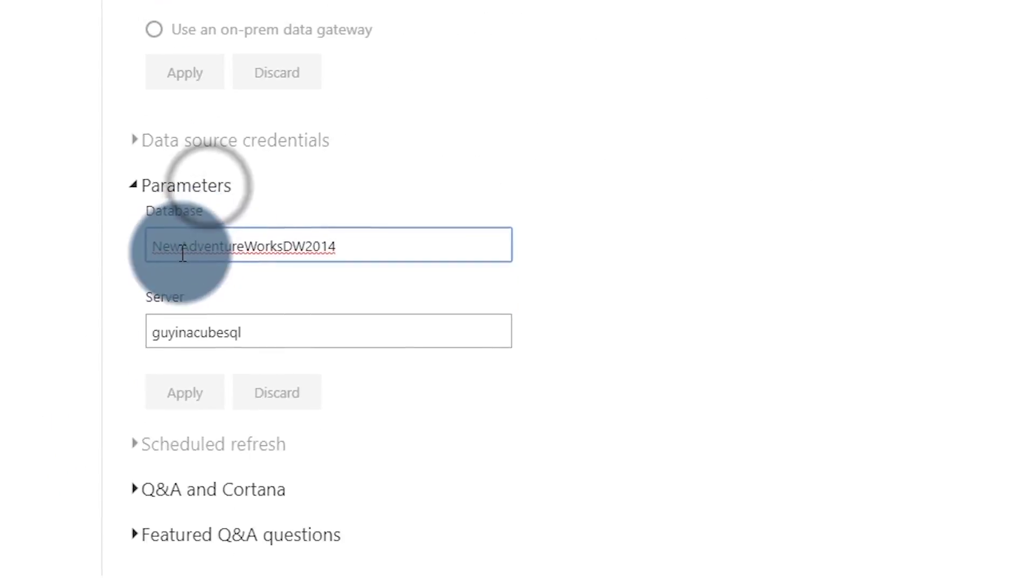
click(225, 333)
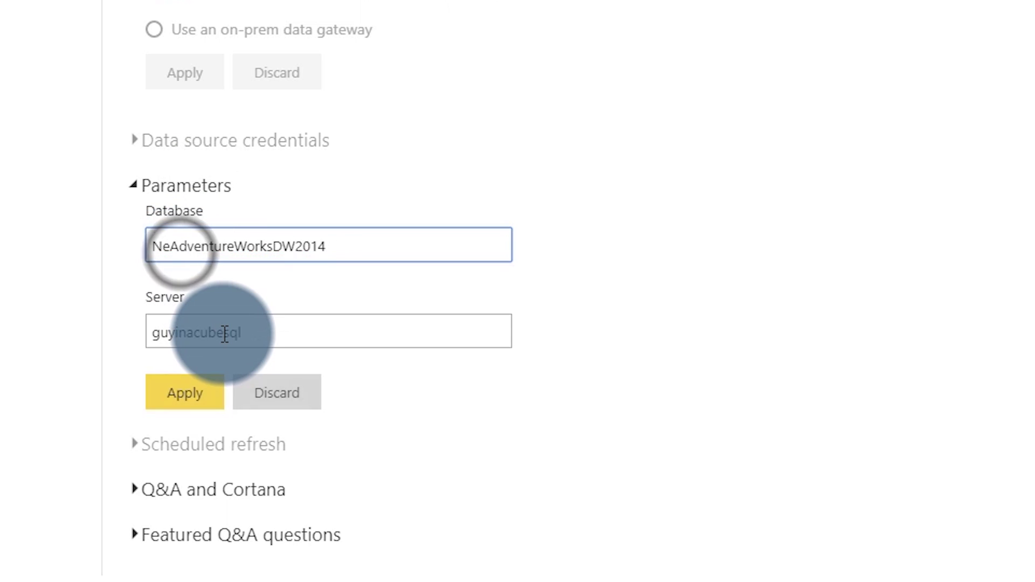
Apply the Database value restored to AdventureWorksDW2014 and expand the gateway connection settings.
click(182, 406)
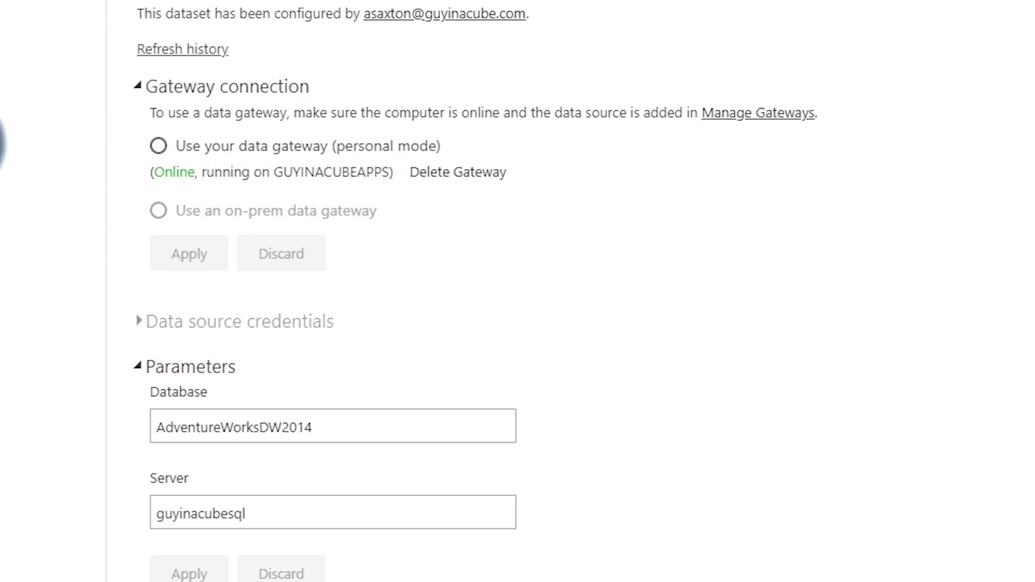
click(632, 421)
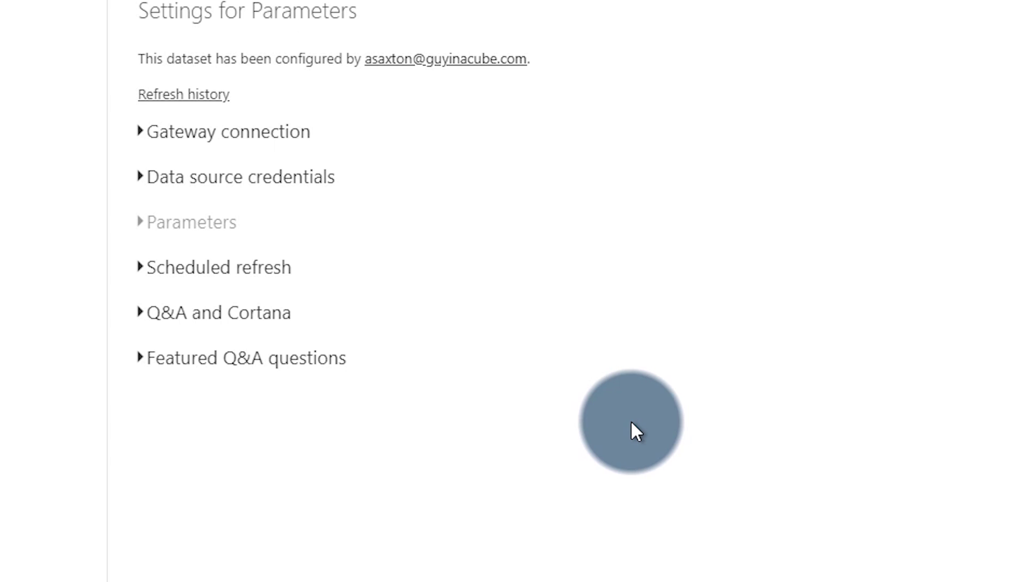
click(254, 135)
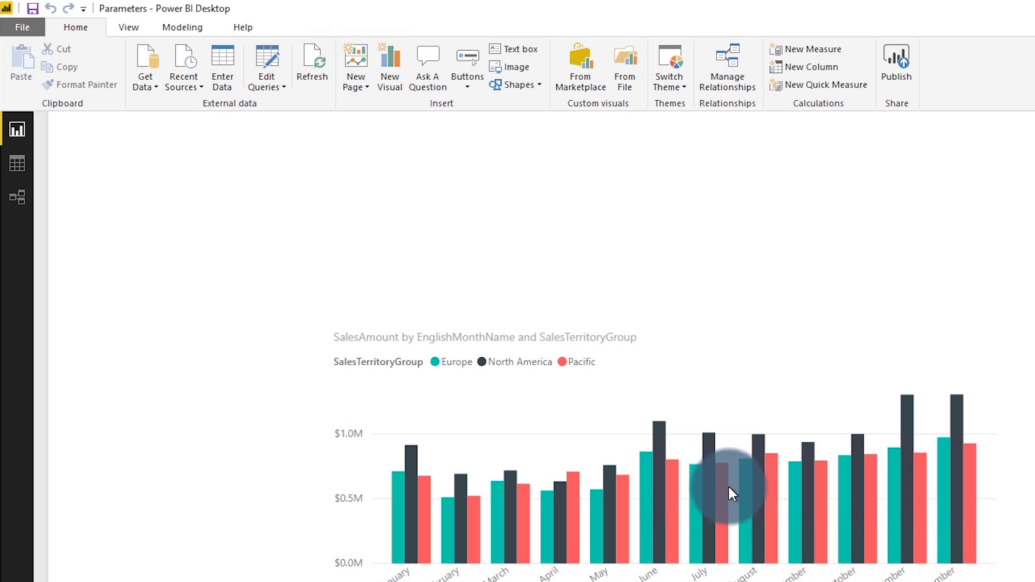
click(272, 84)
Change both the Server and Database parameter types to Any and apply the query changes.
click(305, 103)
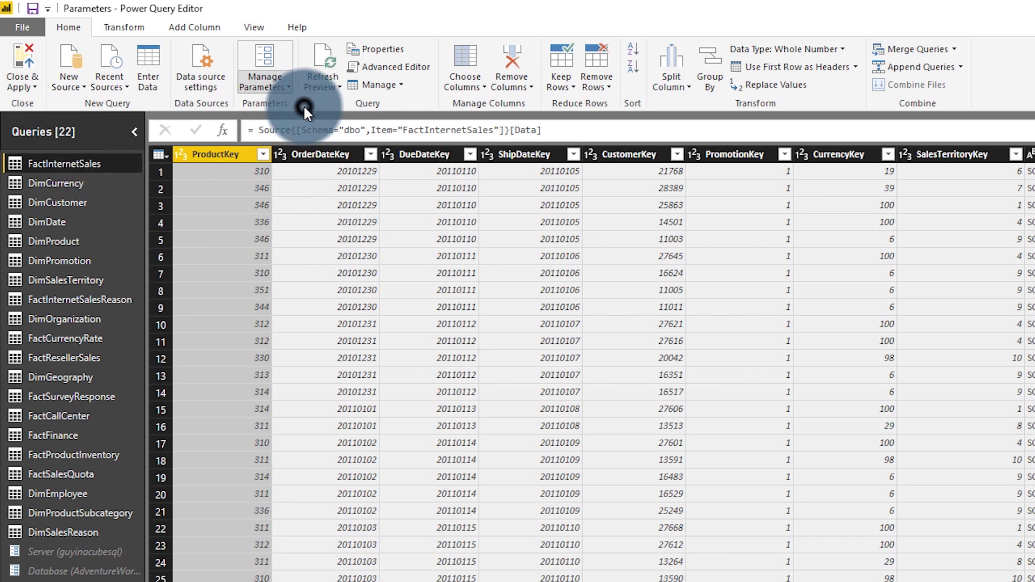
click(303, 102)
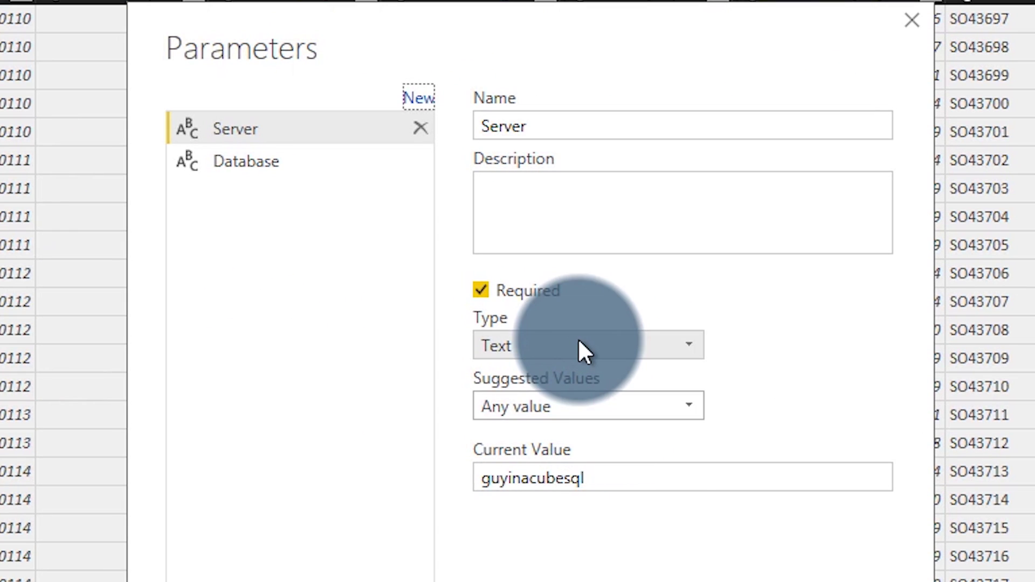
click(578, 339)
click(541, 362)
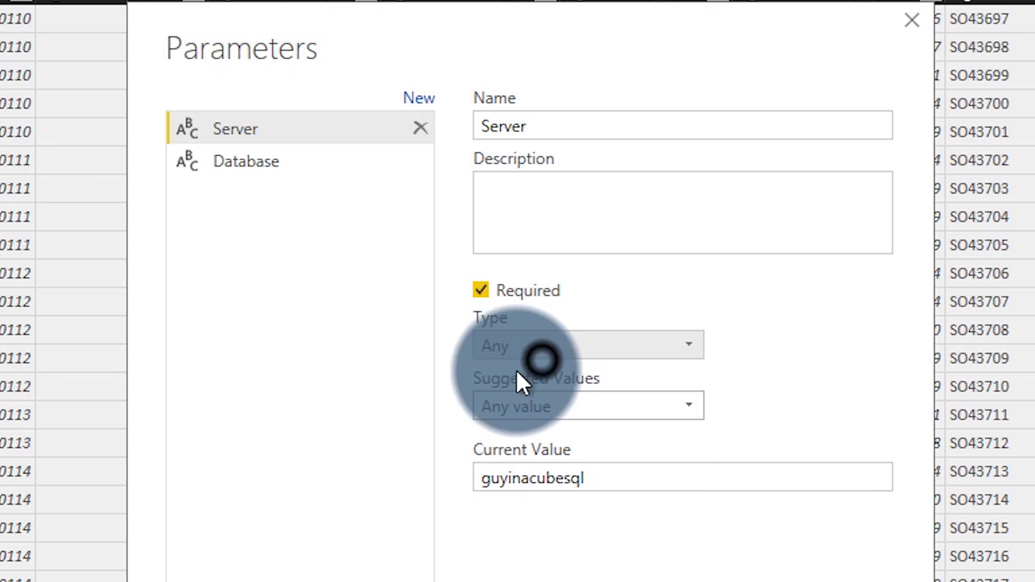
click(296, 159)
click(587, 350)
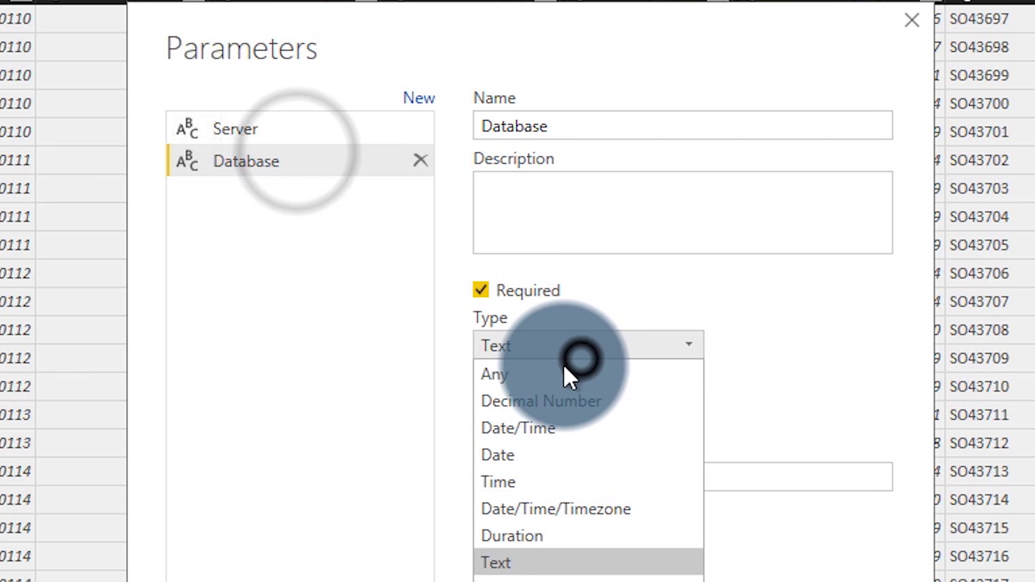
click(547, 377)
click(457, 539)
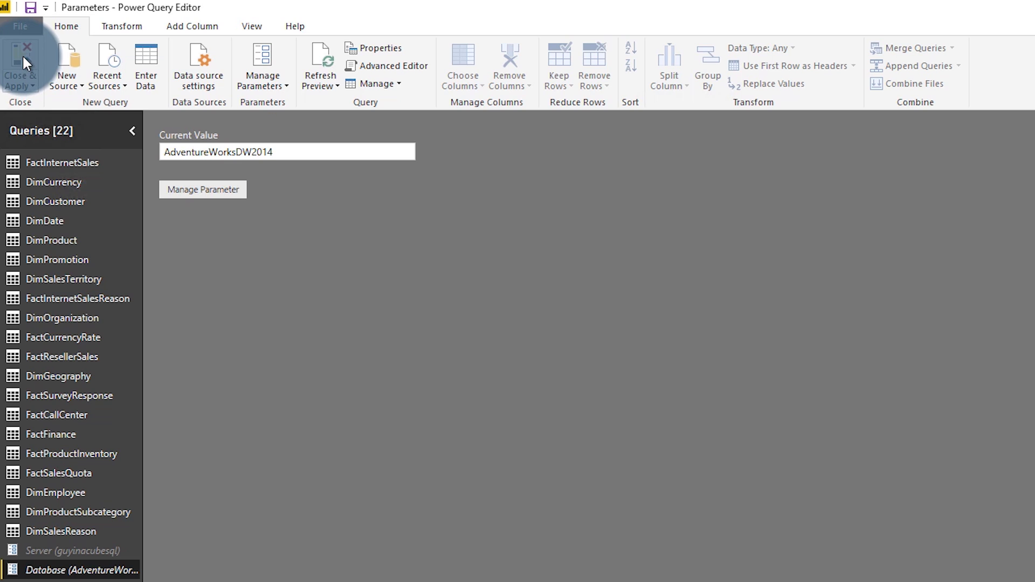
click(24, 60)
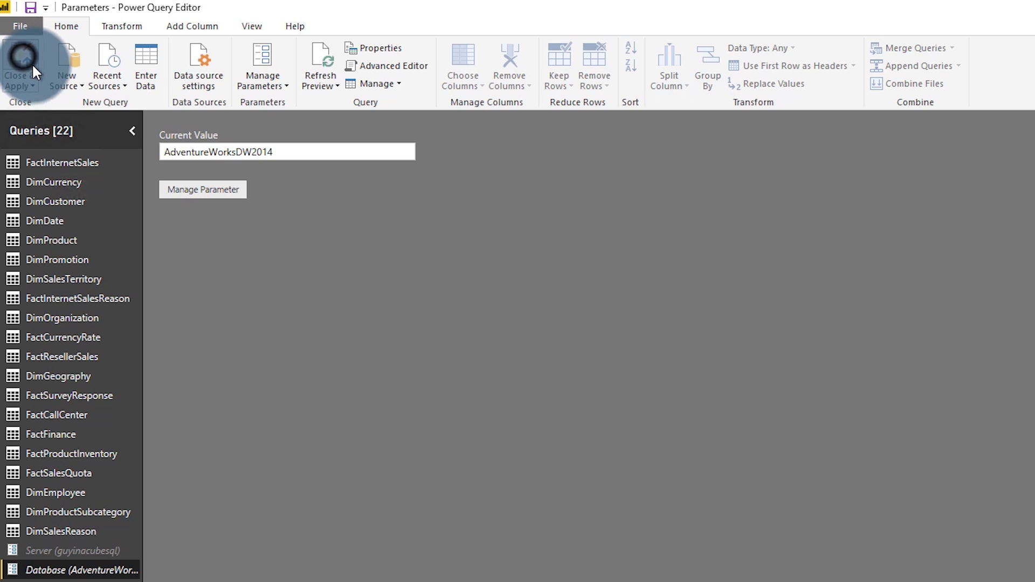
Save Parameters.pbix and publish it to Sales Group, replacing the existing Parameters dataset.
click(891, 62)
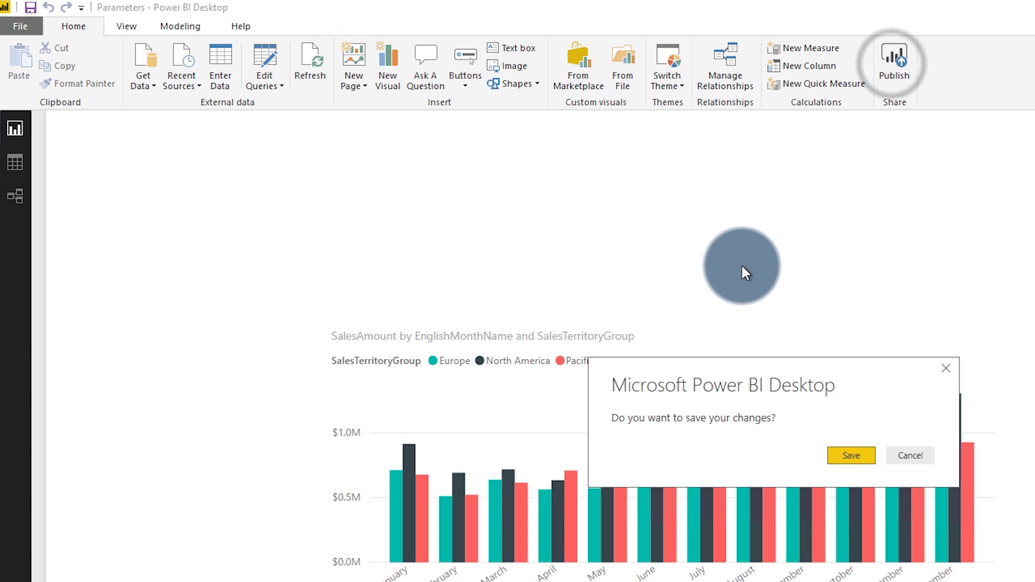
click(852, 453)
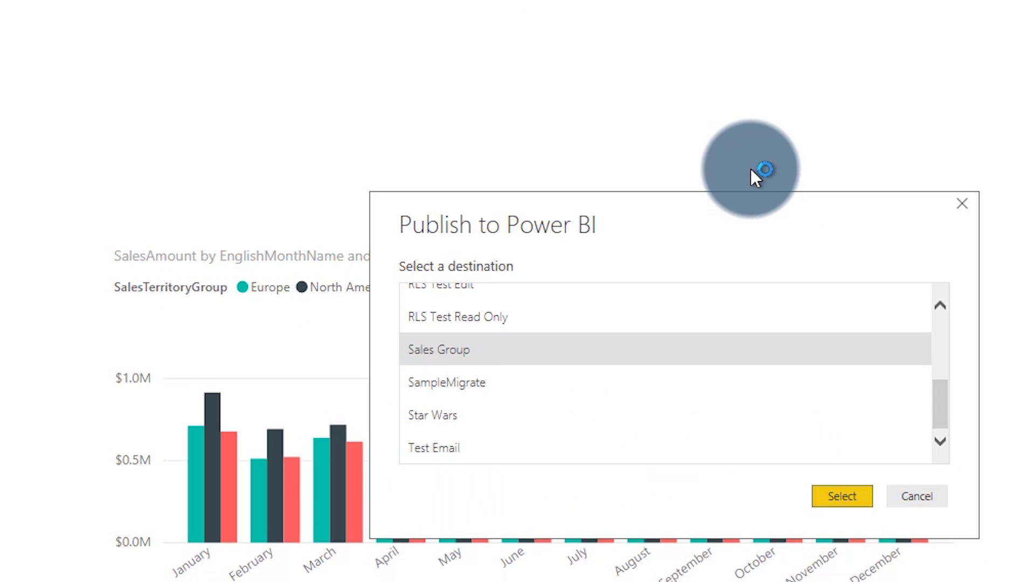
click(334, 268)
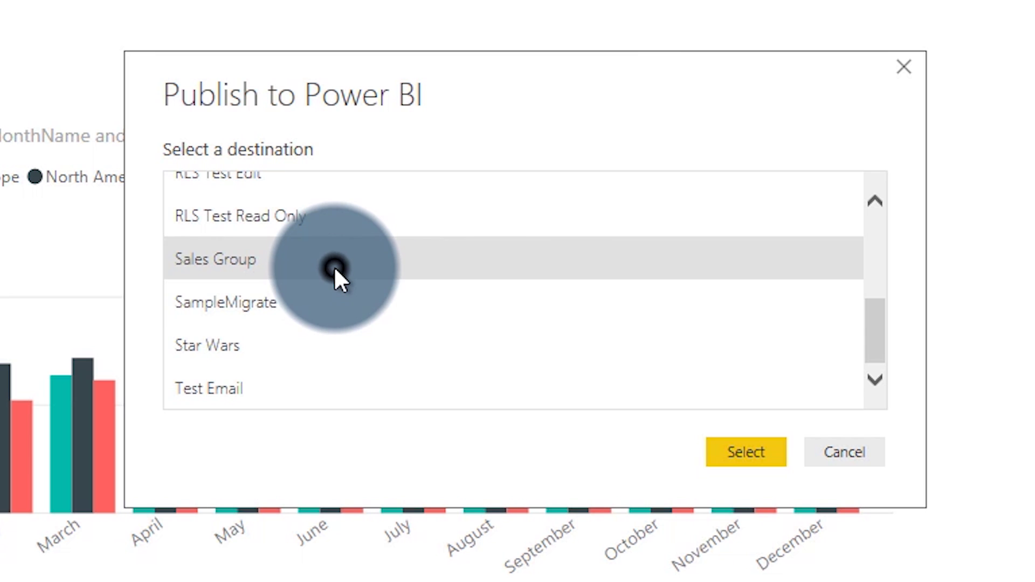
click(738, 452)
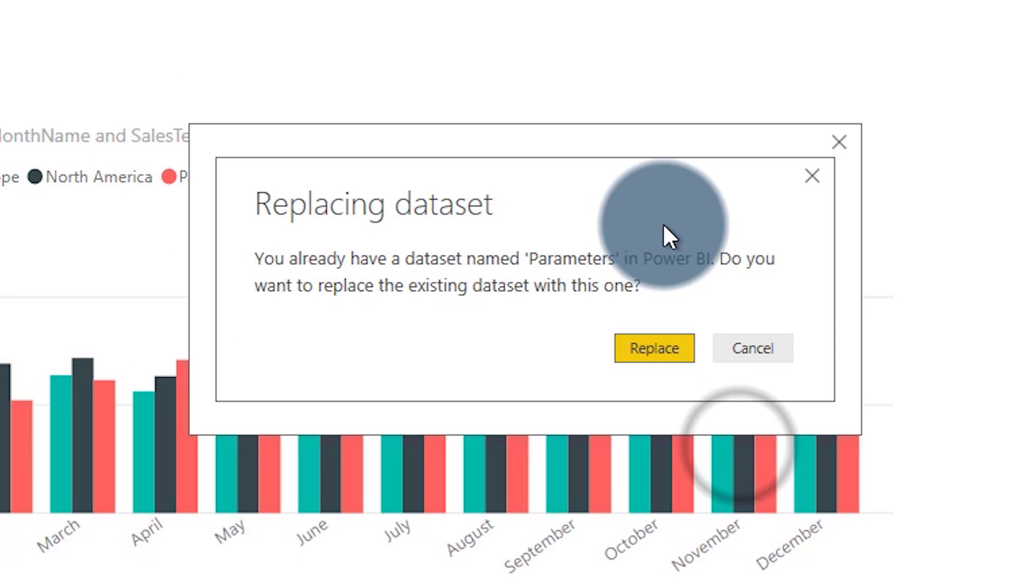
click(661, 357)
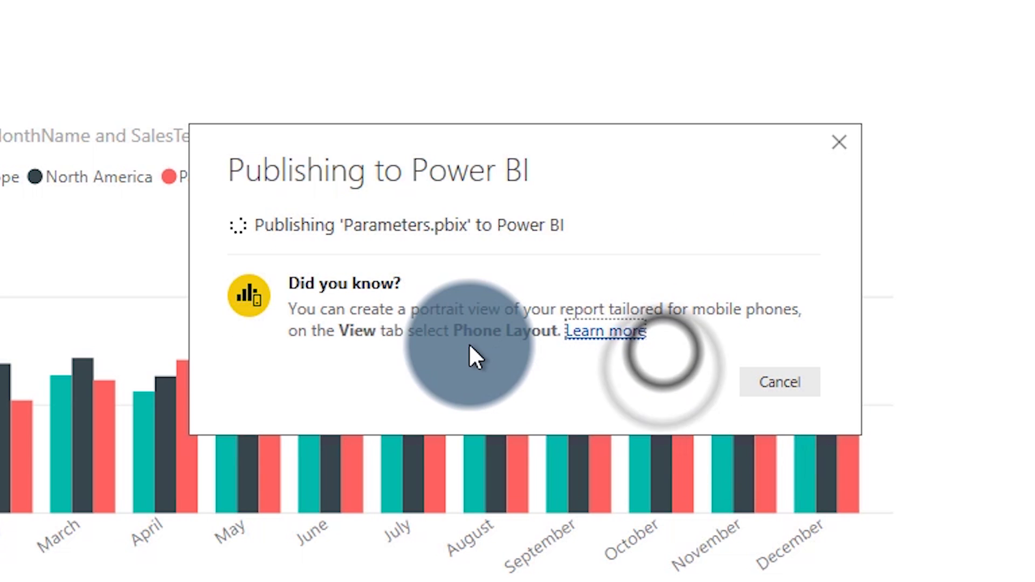
click(758, 459)
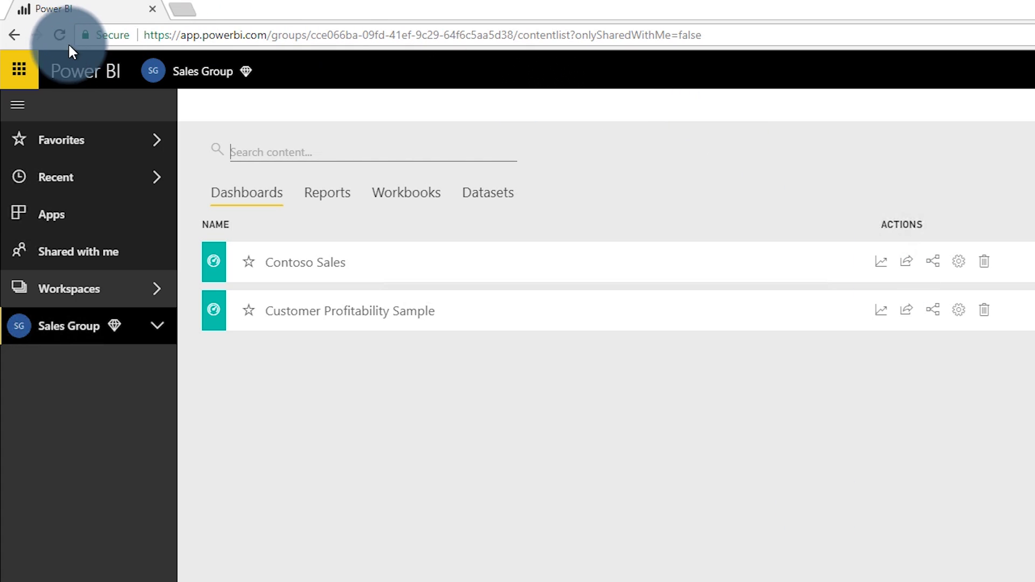
click(60, 36)
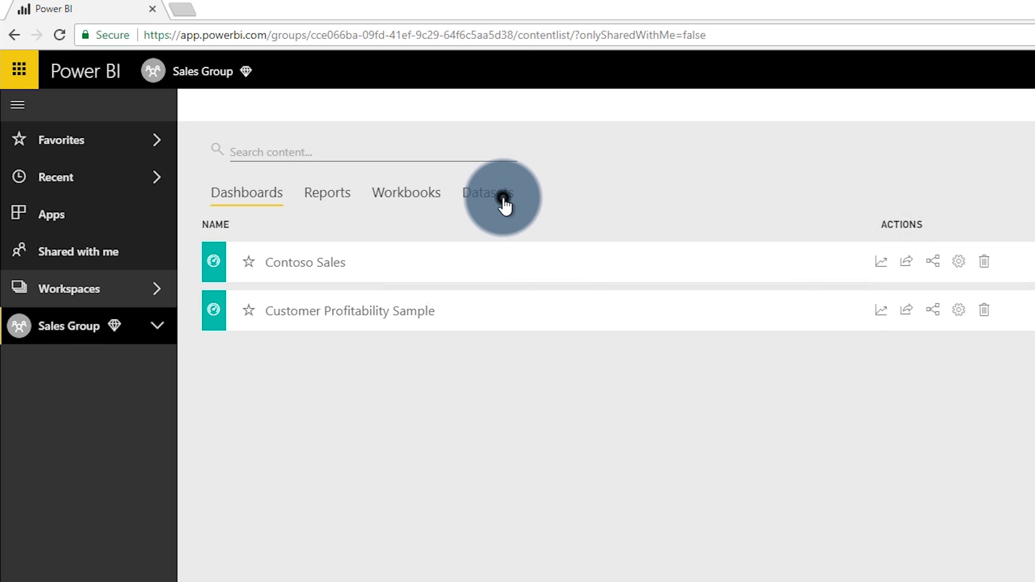
Check the Parameters dataset's settings (Database AdventureWorksDW2014, Server guyinacubesql), then switch to the updateparameters.ps1 script.
click(505, 203)
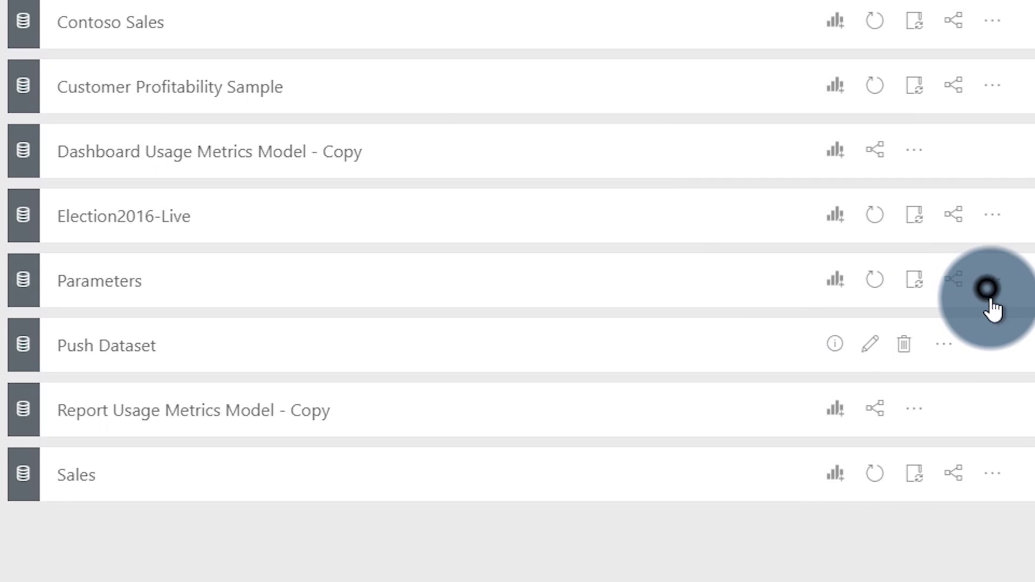
click(990, 291)
click(947, 341)
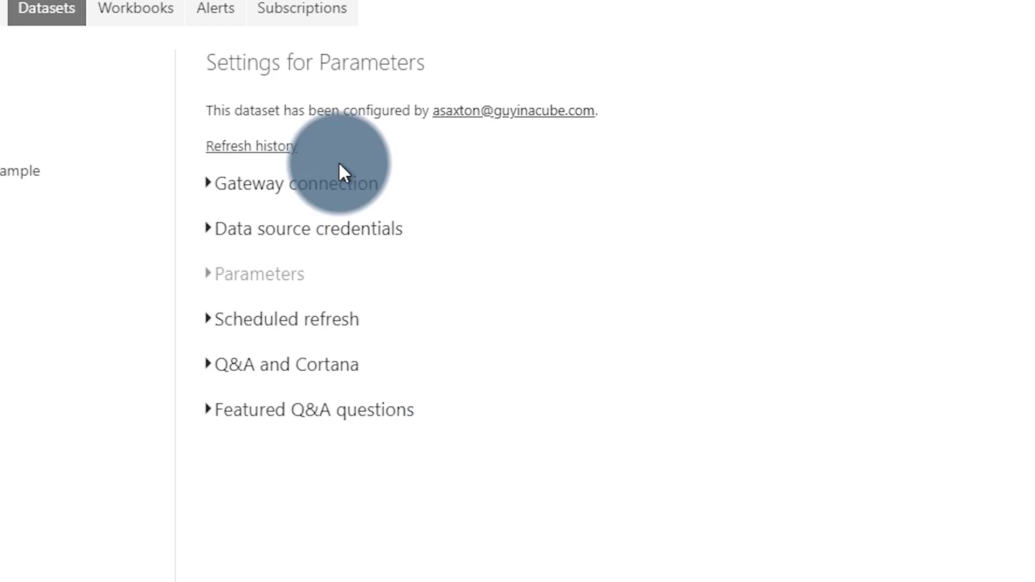
click(284, 278)
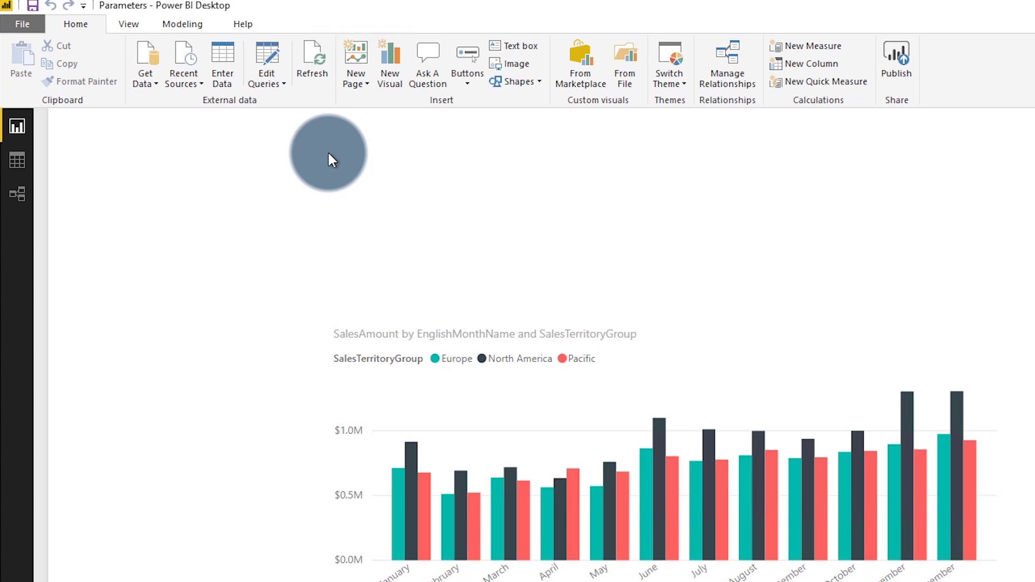
click(267, 79)
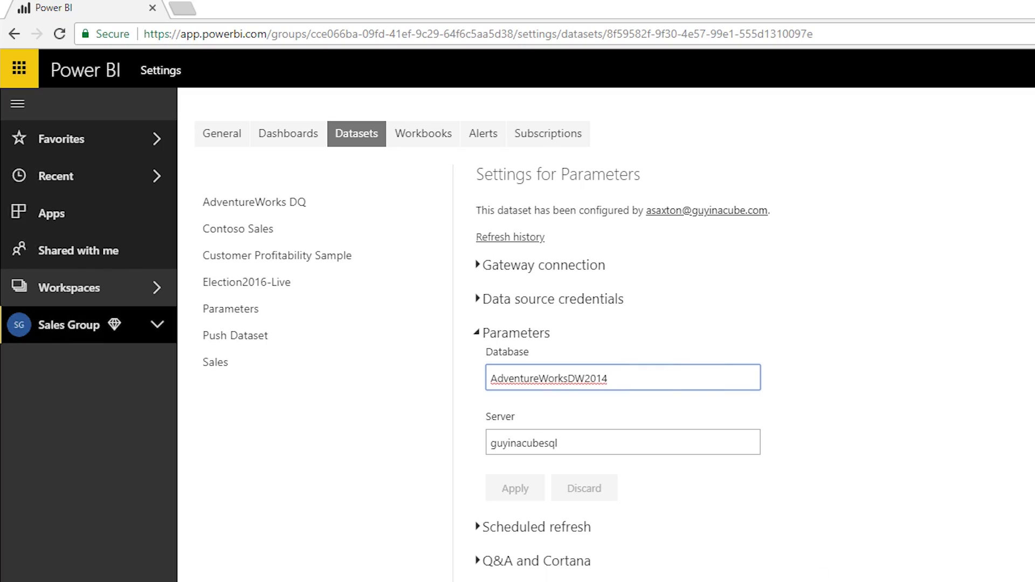
click(350, 236)
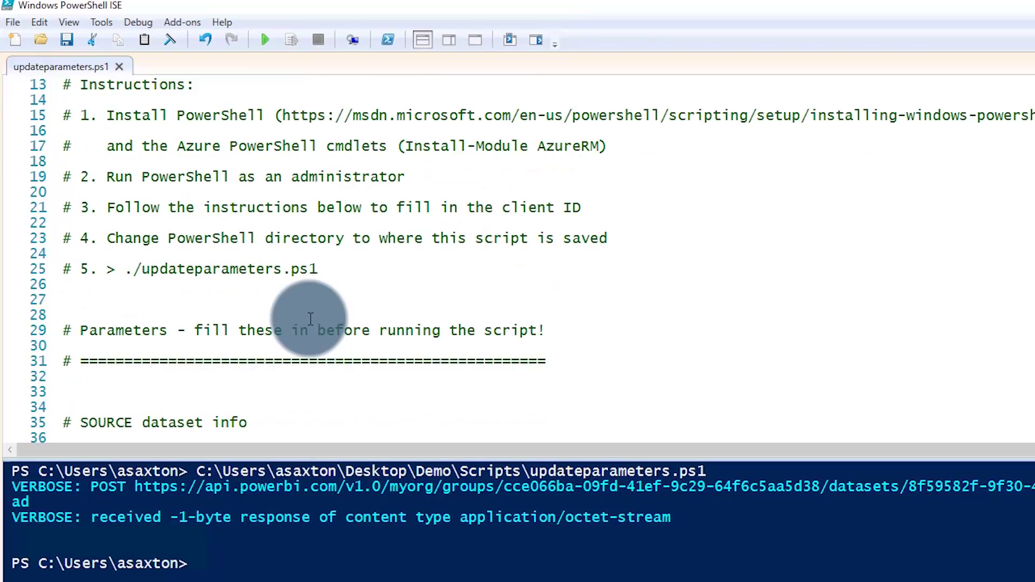
scroll(322, 317, down, 7)
scroll(334, 301, up, 1)
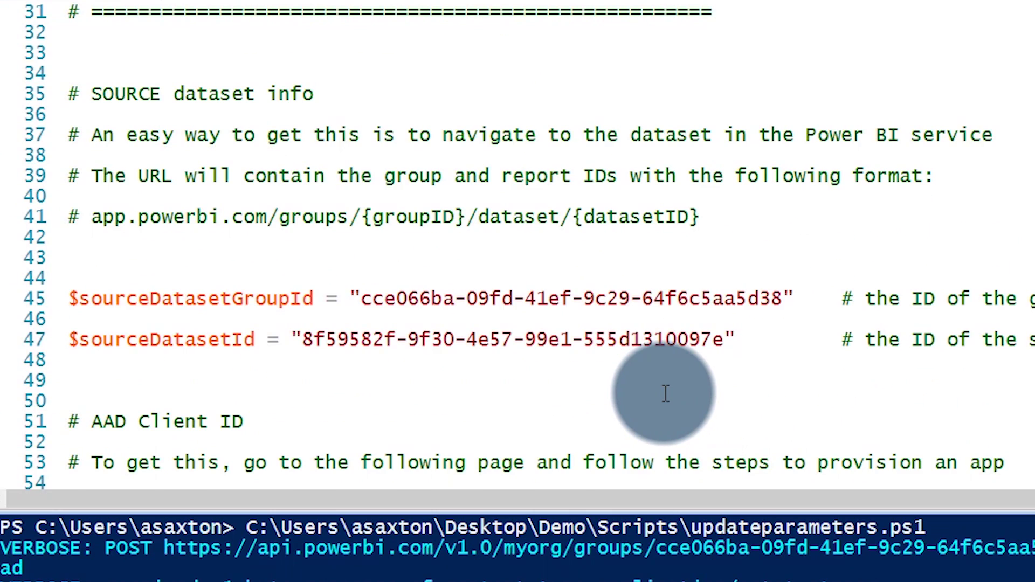
scroll(664, 392, down, 6)
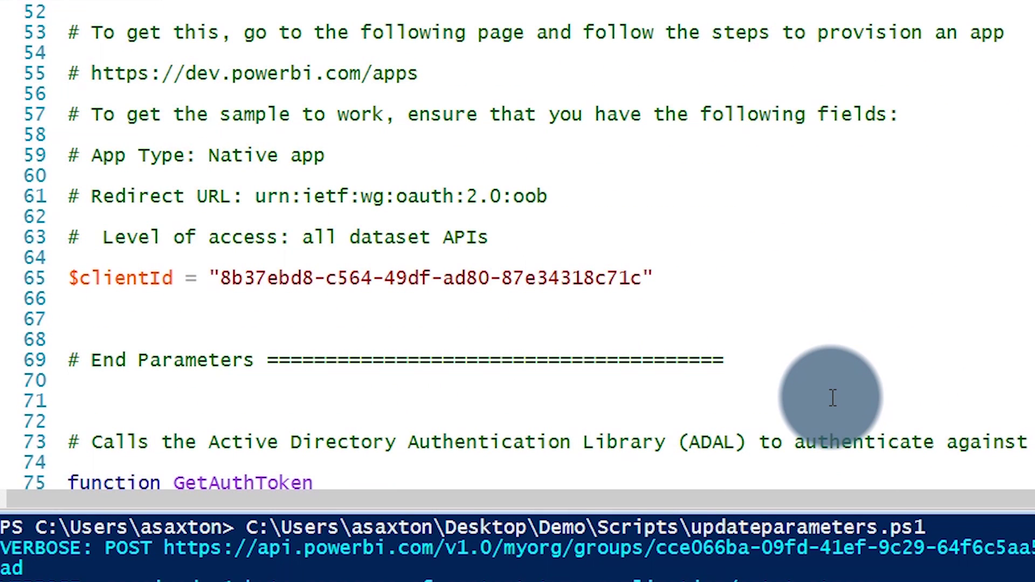
scroll(747, 439, down, 2)
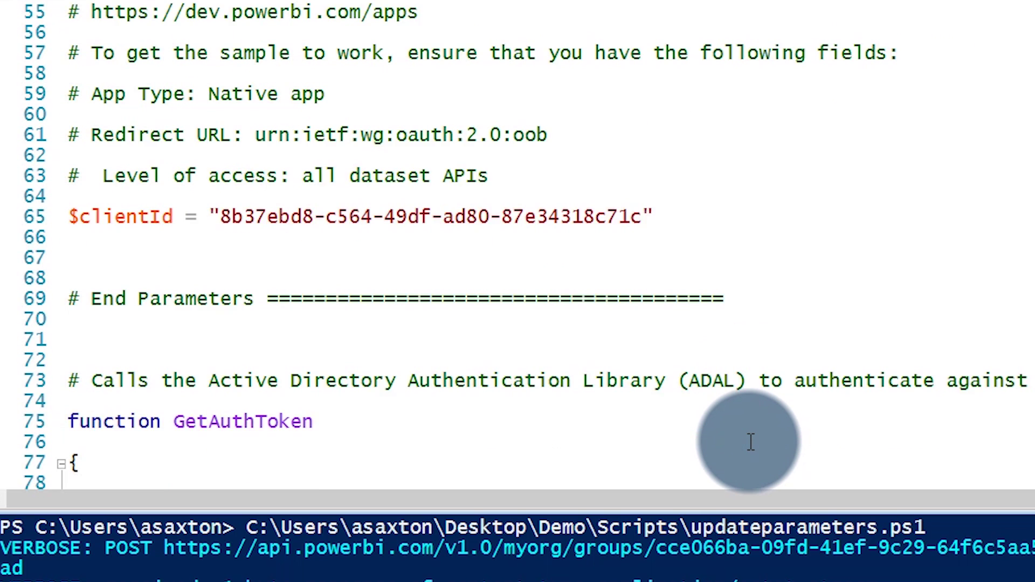
scroll(624, 393, down, 3)
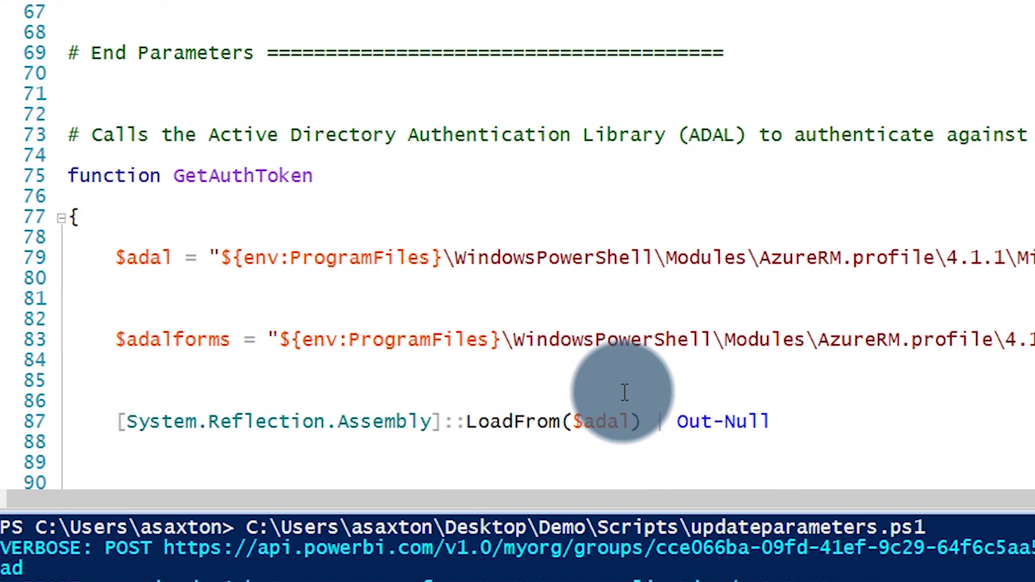
scroll(558, 317, down, 4)
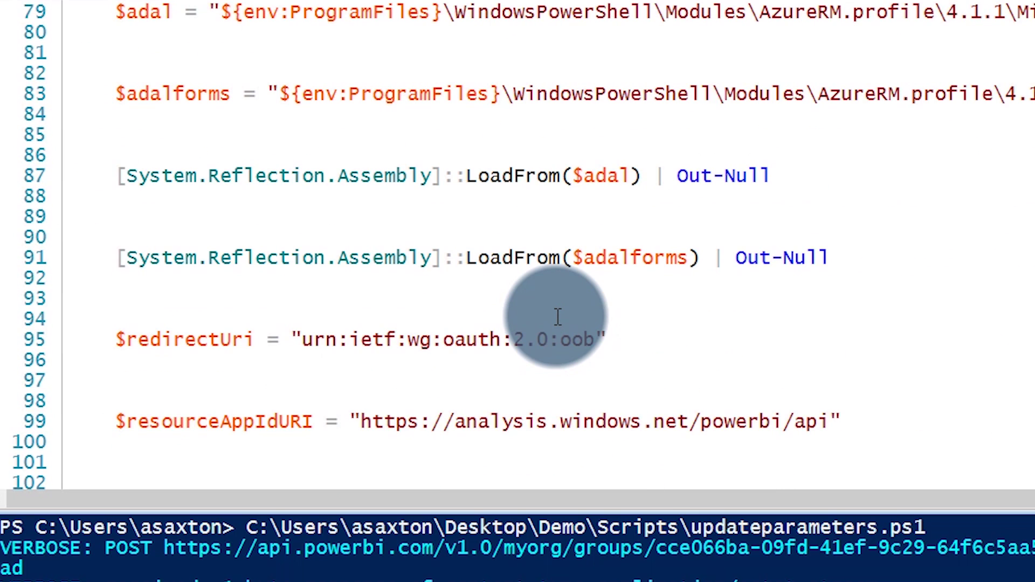
scroll(558, 318, down, 15)
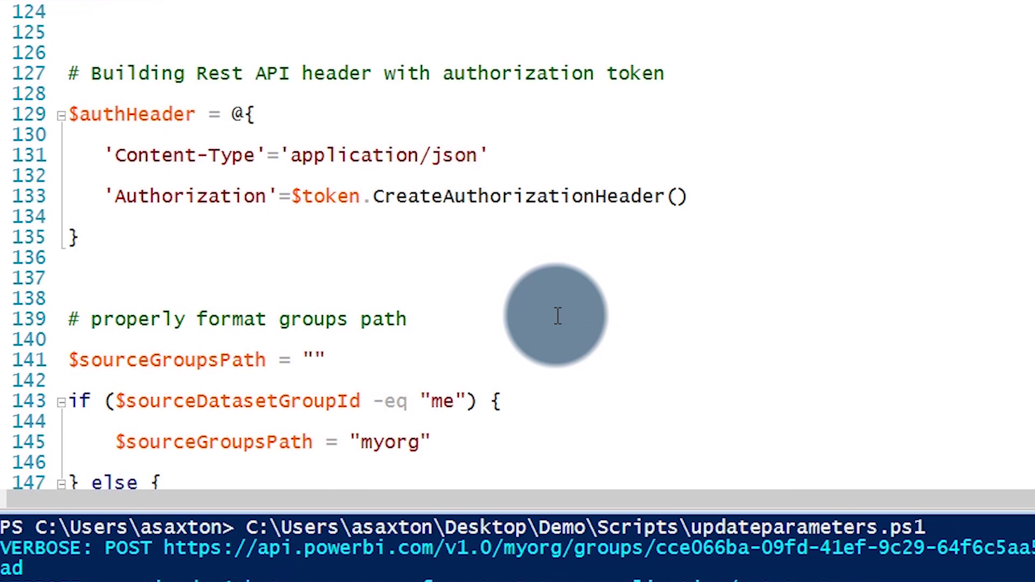
scroll(558, 317, down, 4)
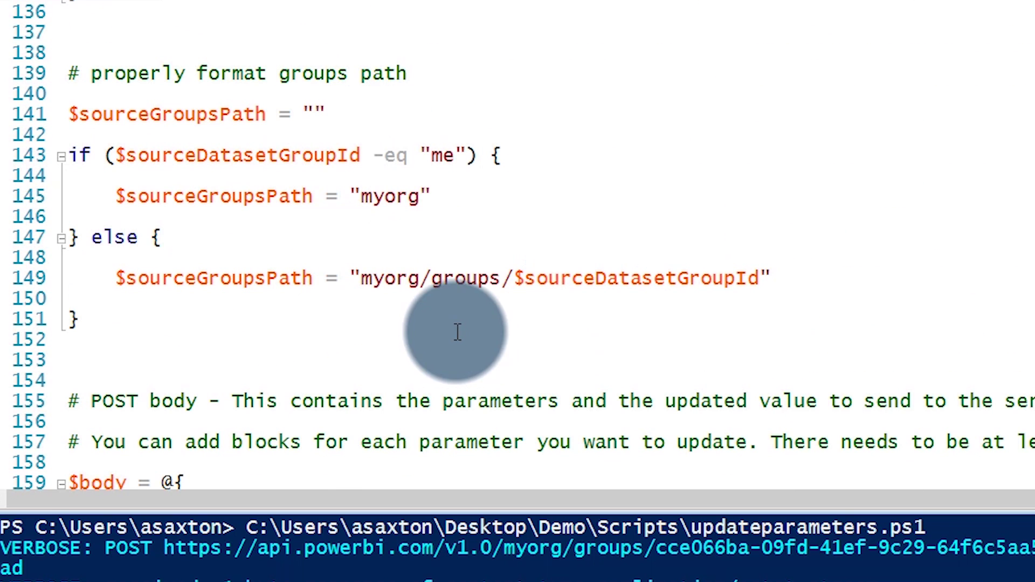
scroll(277, 256, down, 5)
scroll(548, 322, down, 2)
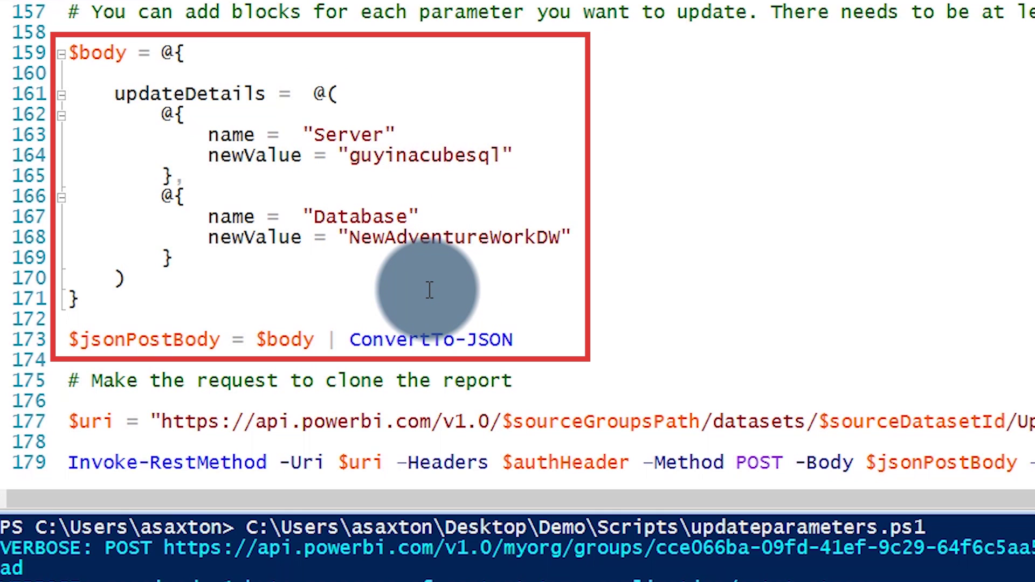
scroll(410, 304, down, 1)
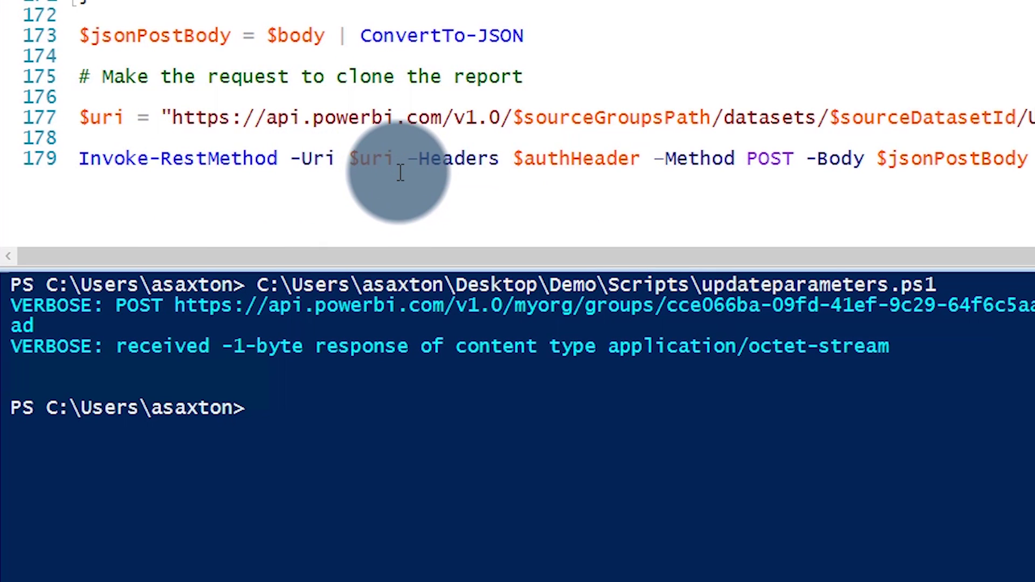
text(cls)
key(Return)
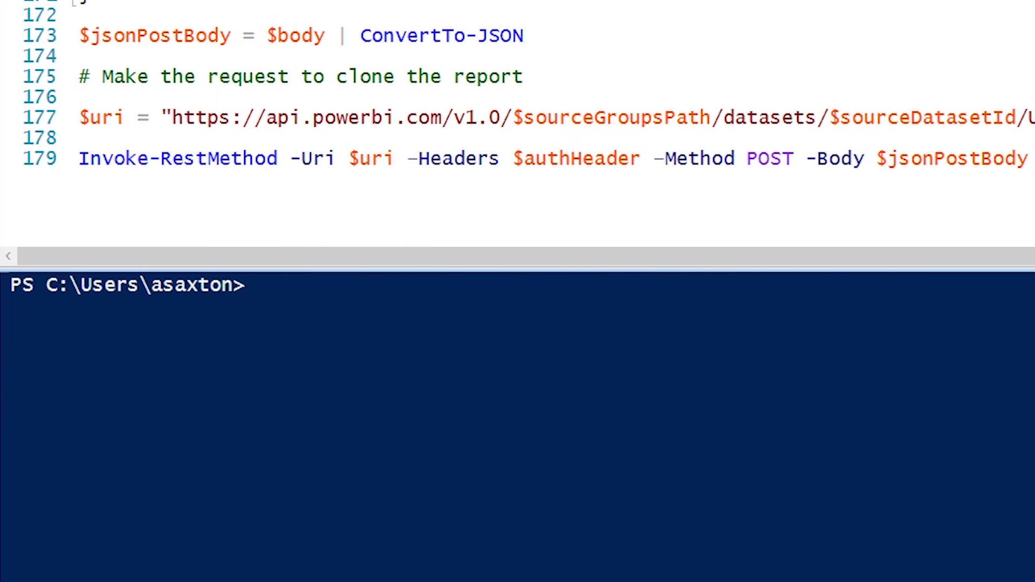
Run updateparameters.ps1 and refresh the dataset settings to confirm Database now reads NewAdventureWorkDW.
text(C:\Users\asaxton\Desktop\Demo\Scripts\updateparameters.ps1)
key(Return)
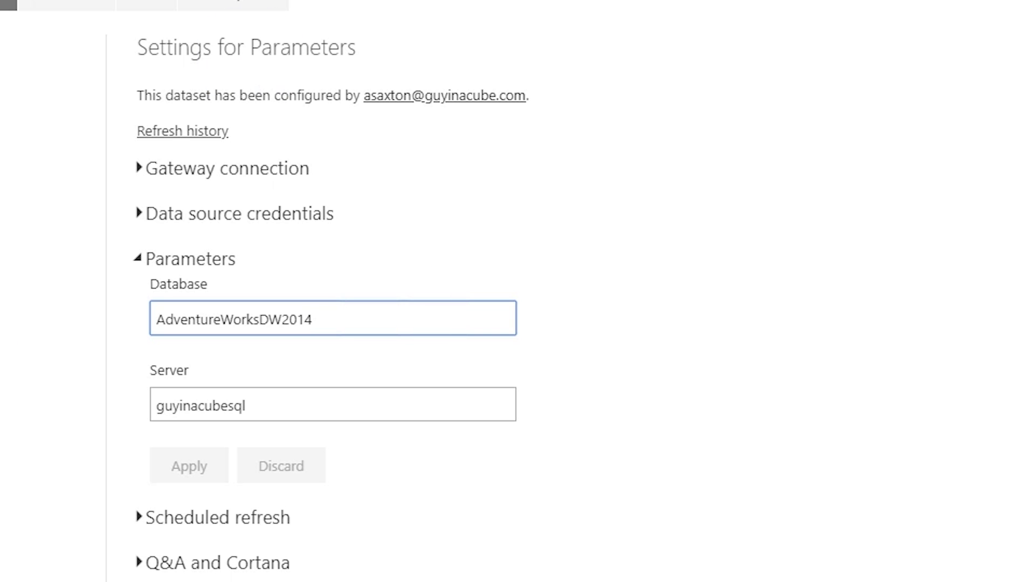
key(F5)
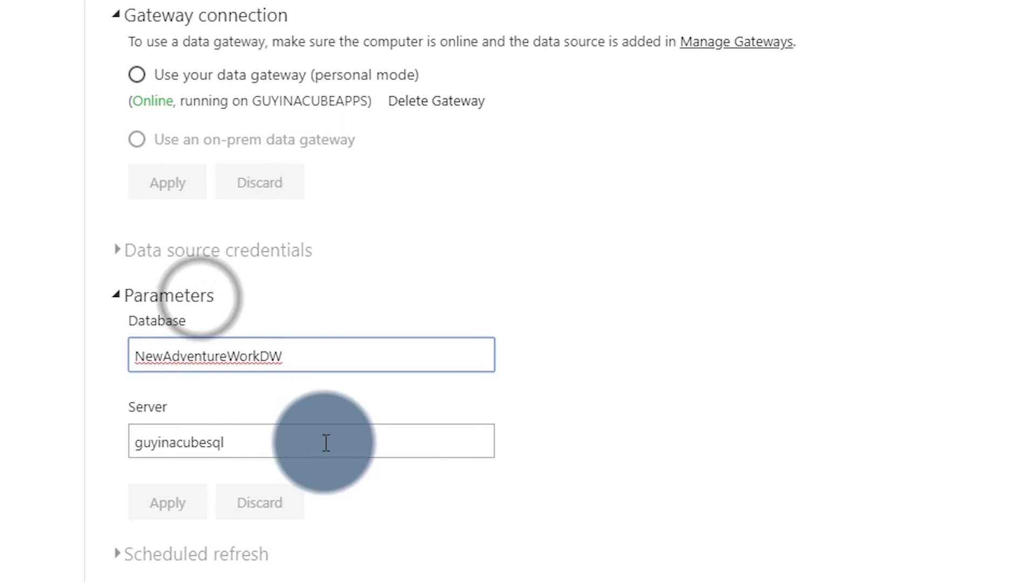